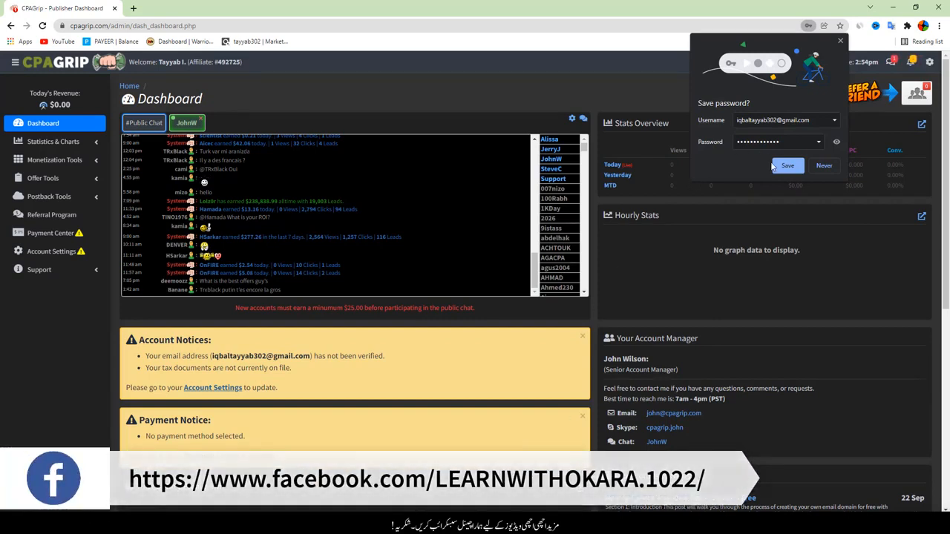
- Let Chrome save the CPAGrip login password, then scroll through the dashboard notices
left_click(786, 166)
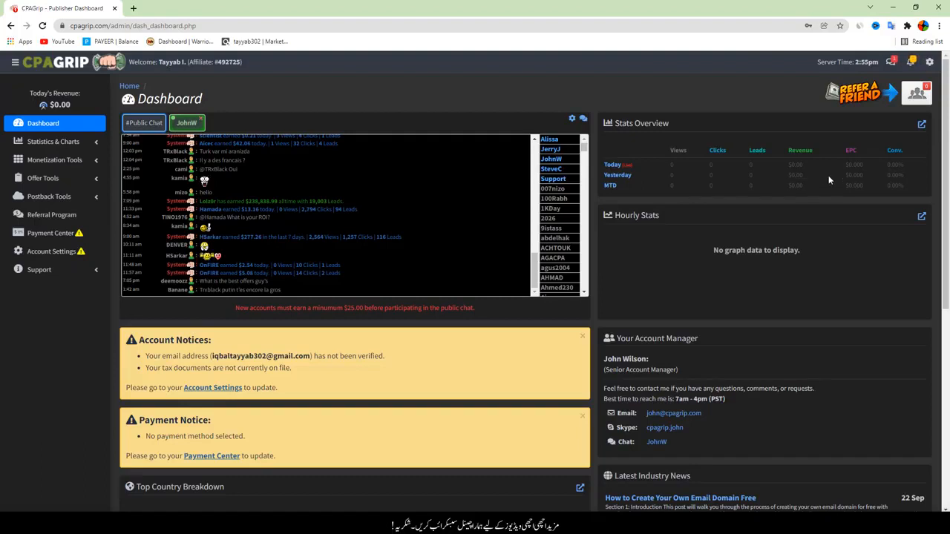
scroll(829, 176, "down", 1)
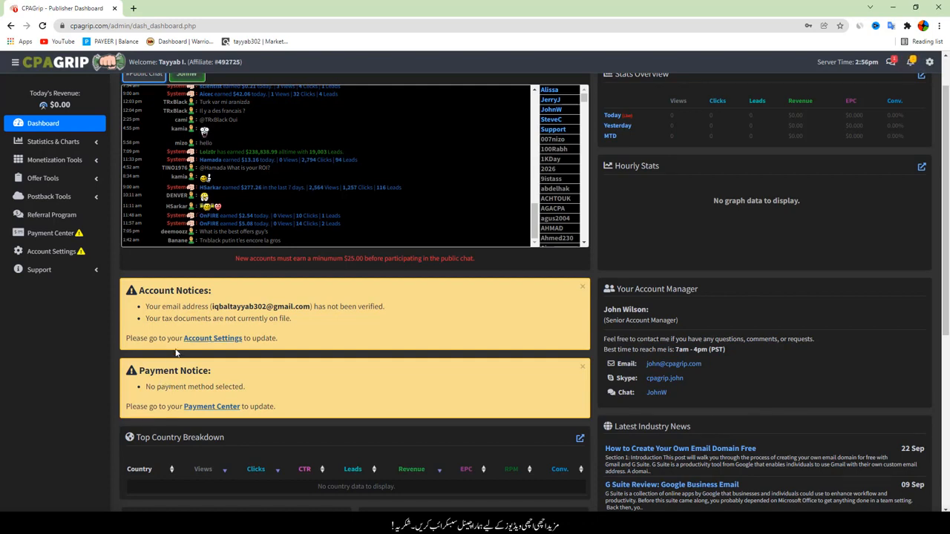
- Go to Account Settings from the Account Notices box
left_click(208, 338)
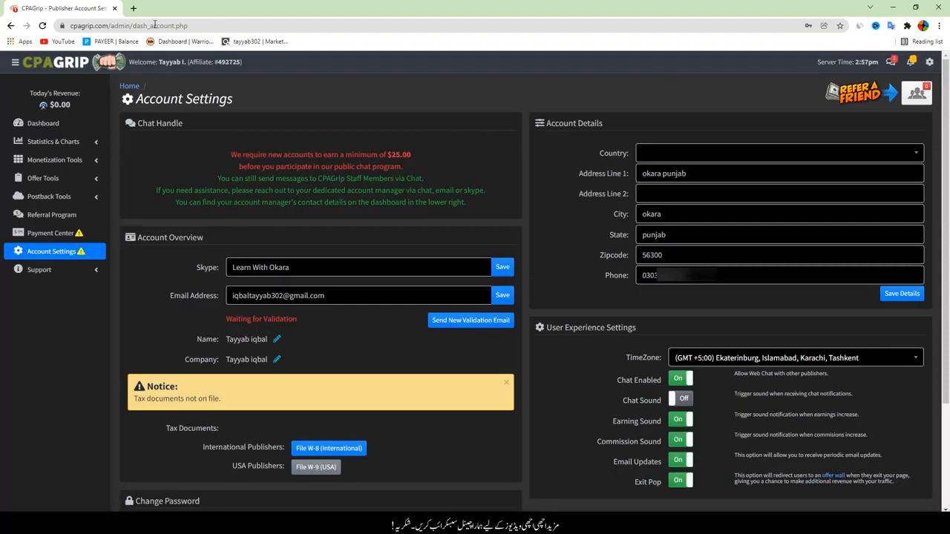
- In a new tab, open the CPAGrip Account Approved email in Gmail and follow its validation link
left_click(133, 8)
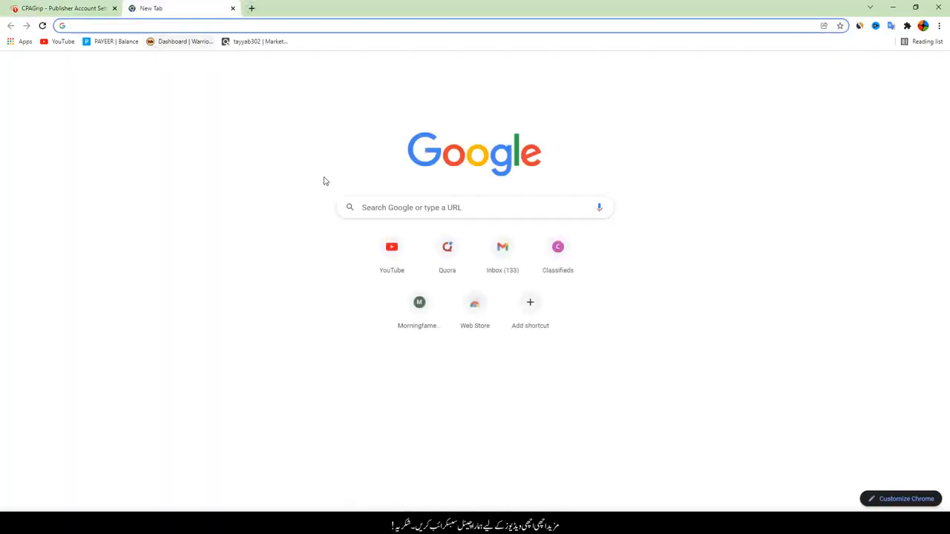
left_click(499, 271)
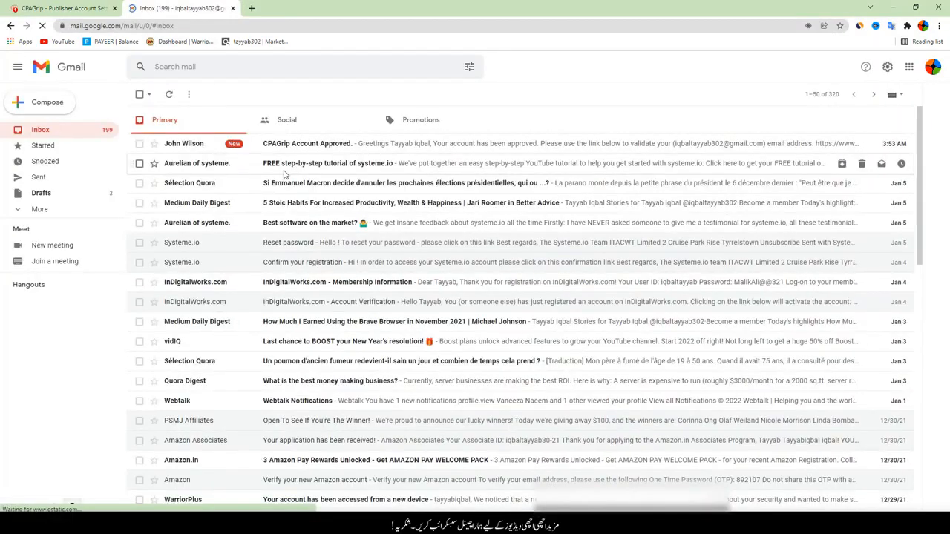
left_click(282, 144)
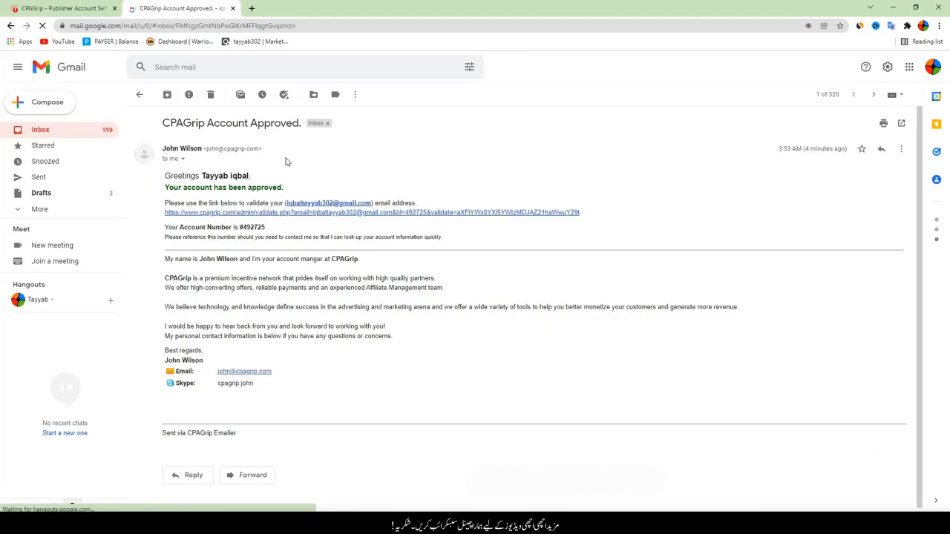
left_click(301, 214)
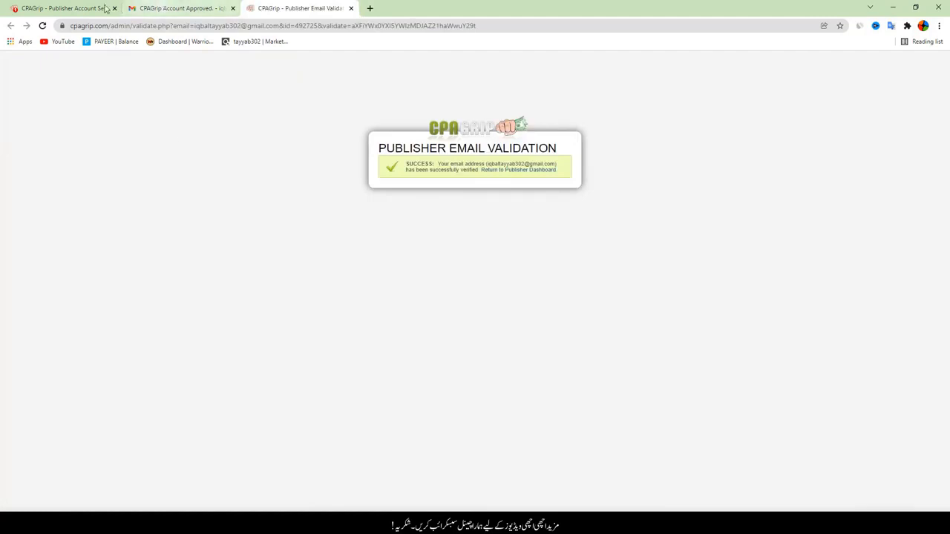
- Reload the CPAGrip Account Settings tab and scroll down to the Tax Documents section
left_click(82, 8)
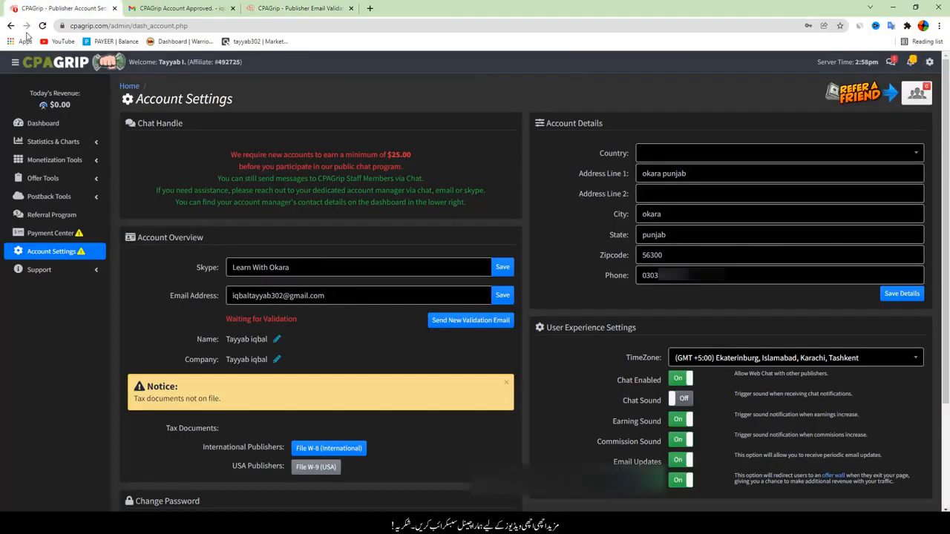
left_click(42, 25)
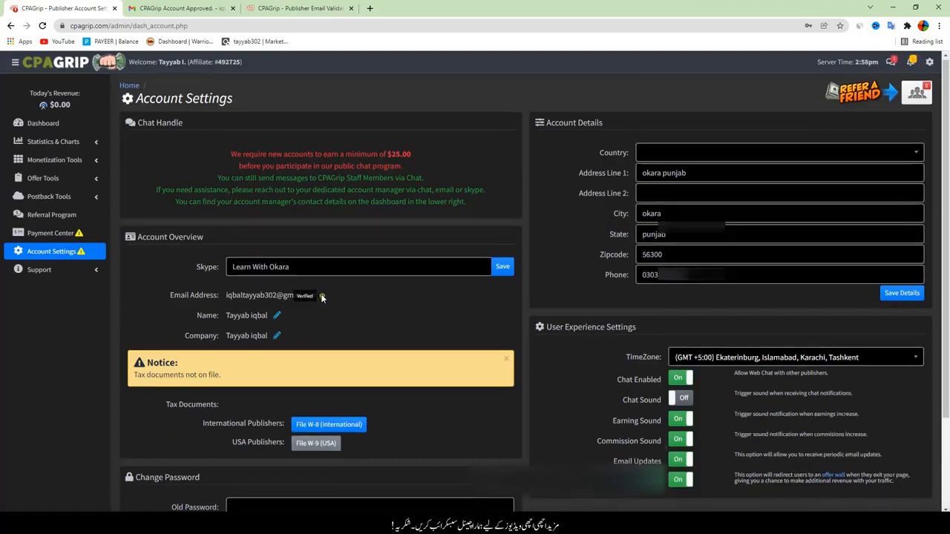
scroll(322, 293, "down", 1)
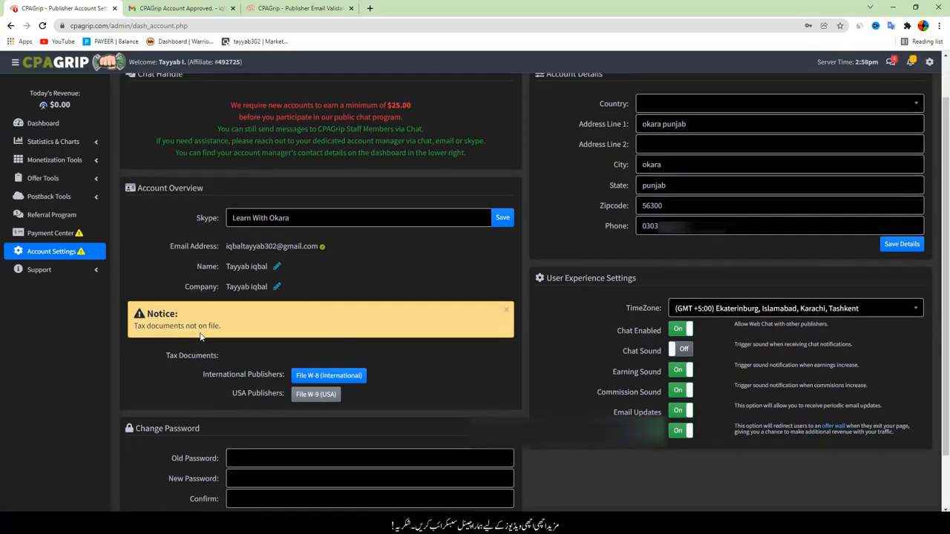
- Start the W-8 form with Pakistan as citizenship and autofill the saved Pakistan address
left_click(317, 380)
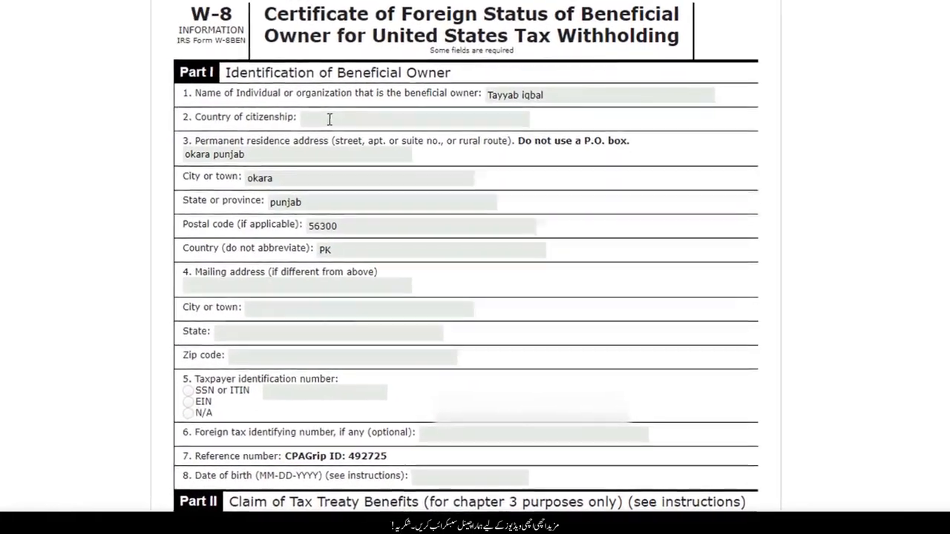
left_click(339, 129)
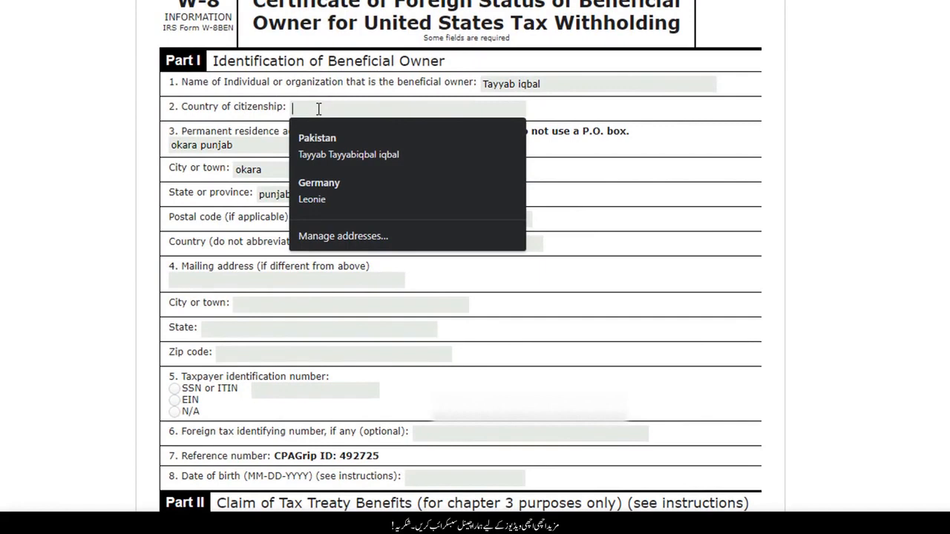
type("Pakista")
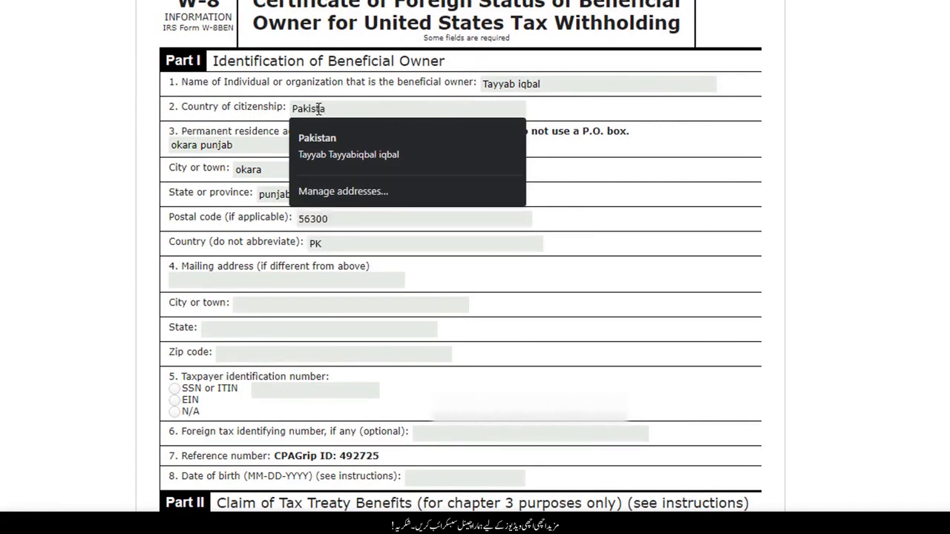
type("n")
left_click(581, 152)
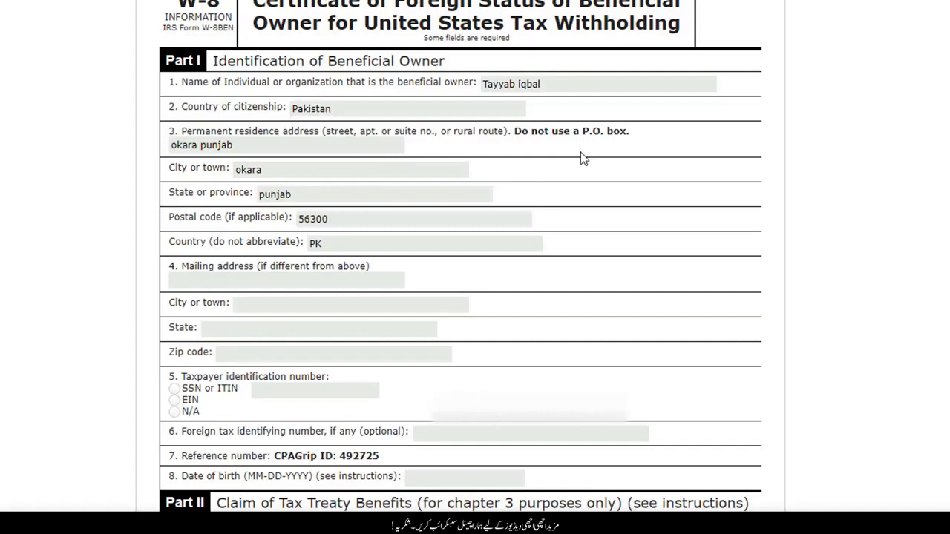
left_click(388, 109)
left_click(361, 151)
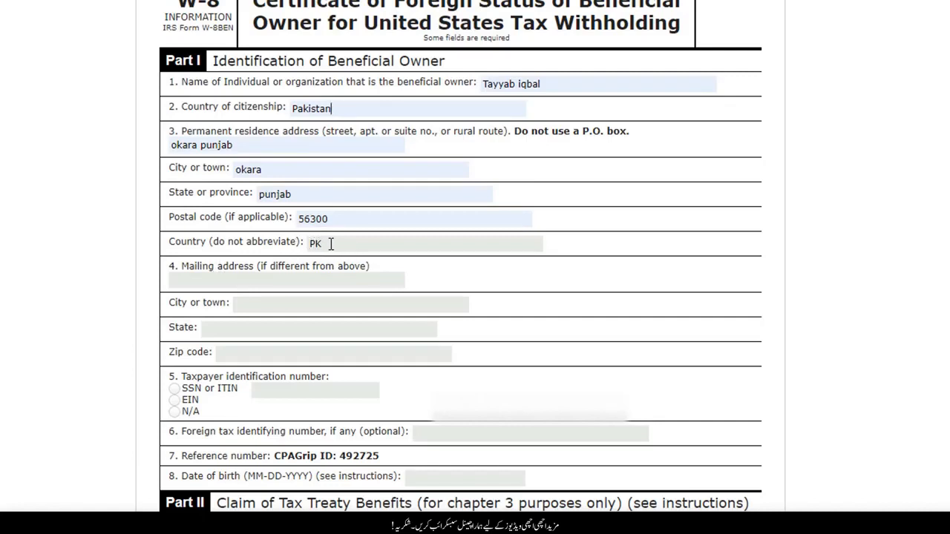
- Mark the U.S. taxpayer ID as N/A and clear the foreign tax identifying number
scroll(223, 245, "down", 1)
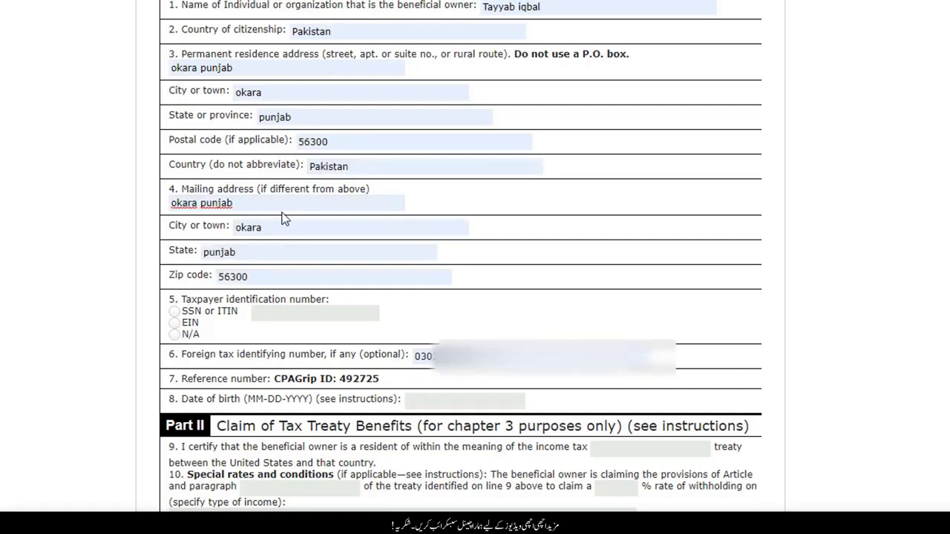
scroll(282, 263, "down", 1)
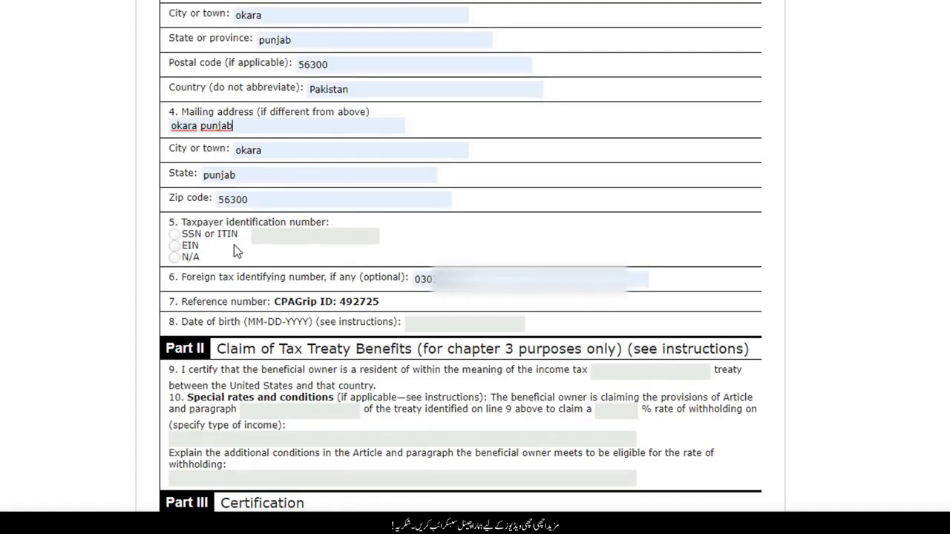
left_click(176, 261)
scroll(223, 268, "down", 1)
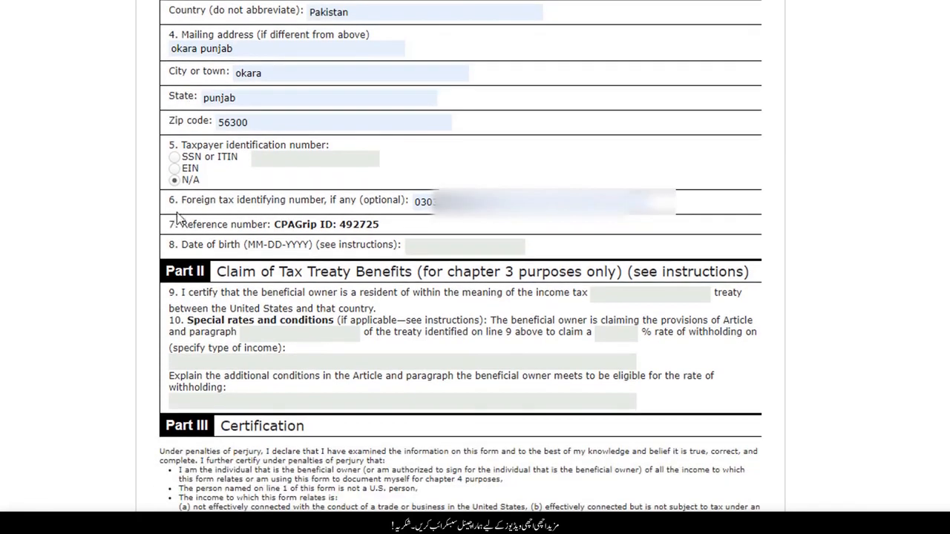
double_click(425, 197)
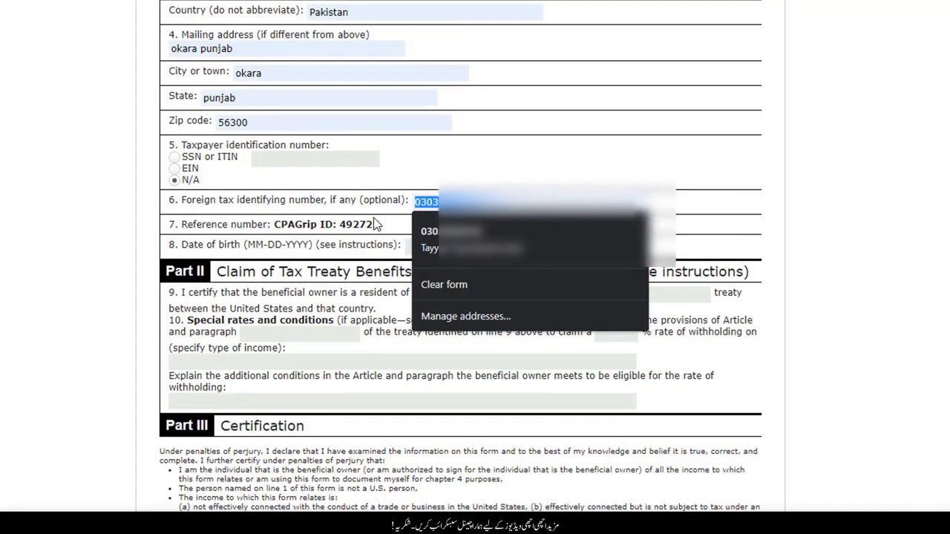
key("BackSpace")
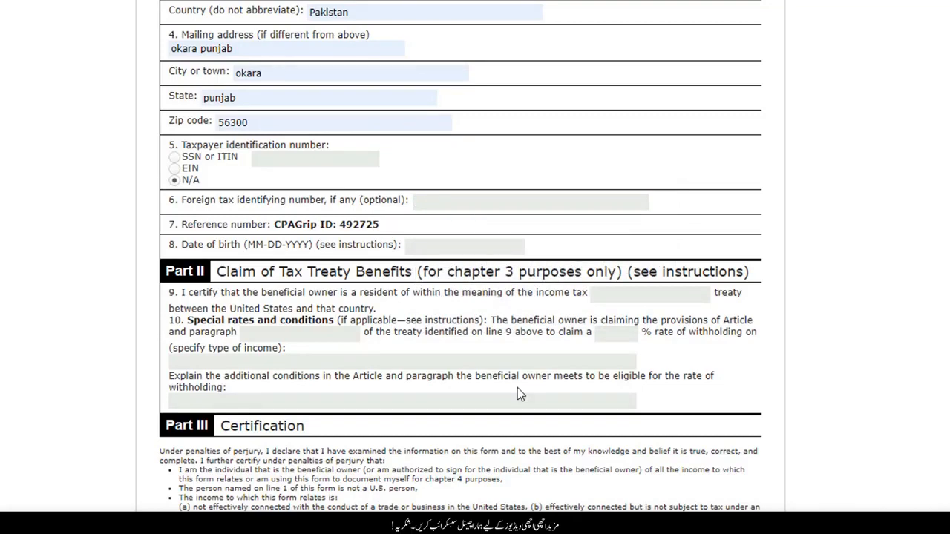
- Fill in the owner's date of birth on the W-8 form
scroll(446, 240, "down", 1)
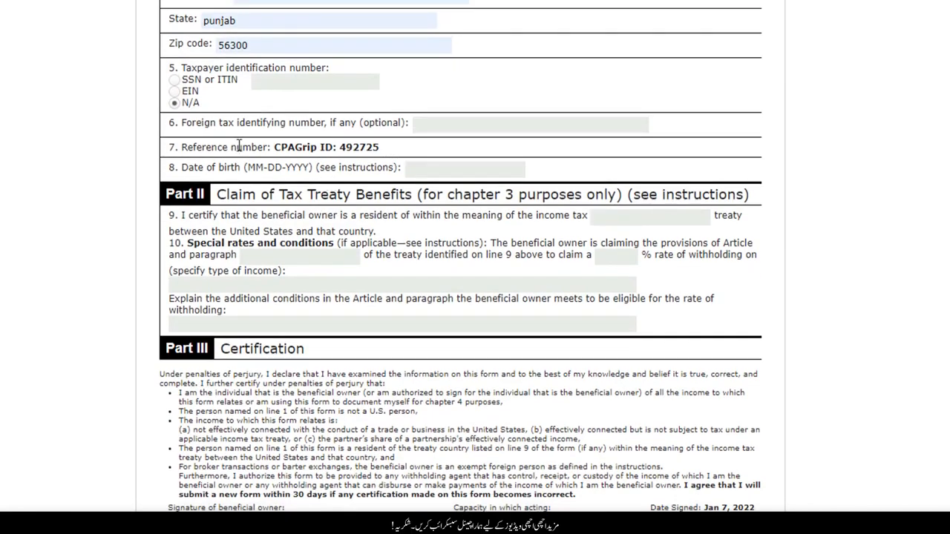
left_click(470, 172)
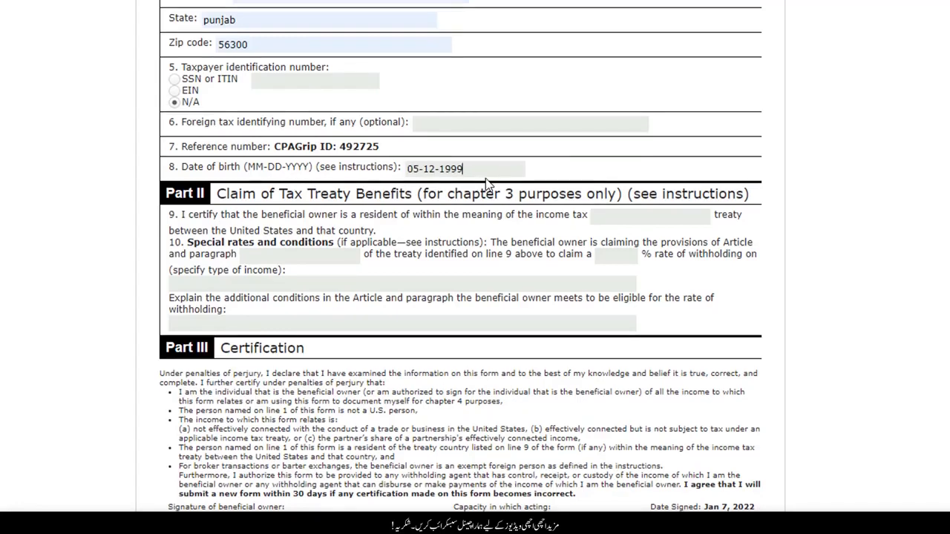
- Claim treaty benefits: Pakistan as treaty country, 'pakistan' as paragraph, 0% rate, income type 0
scroll(486, 182, "down", 2)
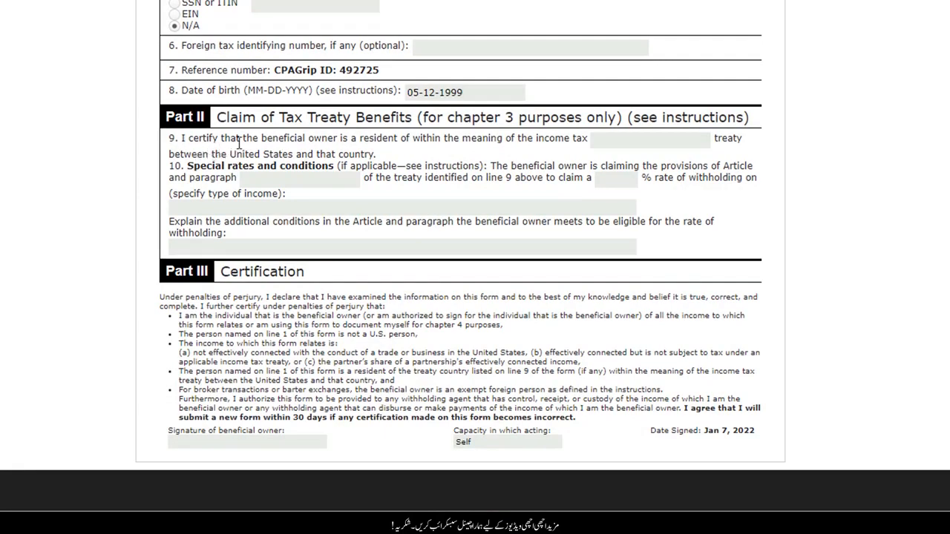
left_click(631, 140)
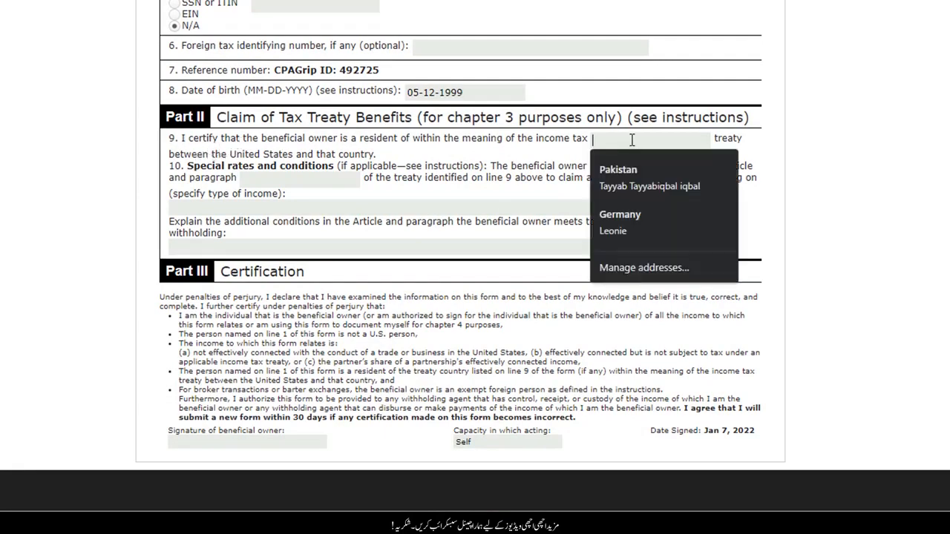
left_click(623, 175)
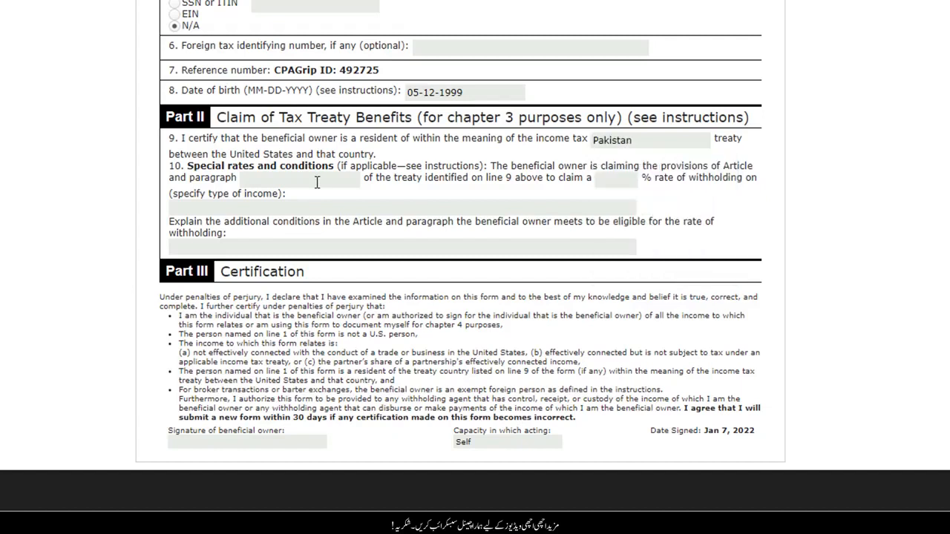
left_click(317, 182)
type("pakistan")
left_click(614, 183)
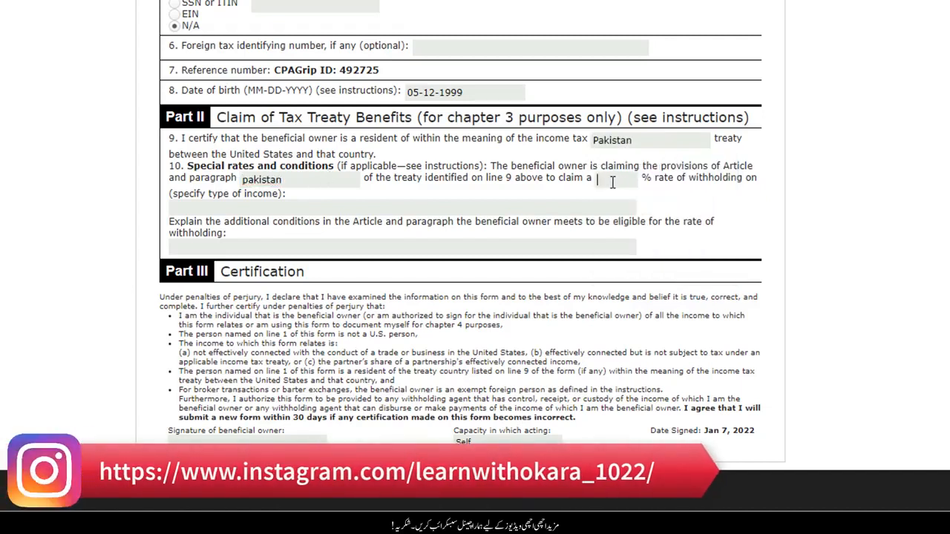
type("0")
left_click(407, 205)
type("0")
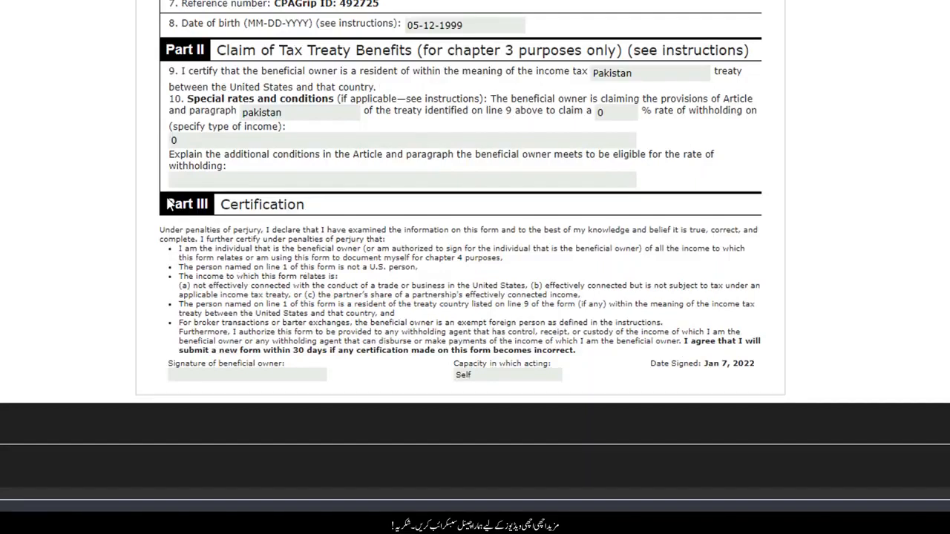
- Sign Part III of the W-8 with the beneficial owner's full name
left_click(201, 374)
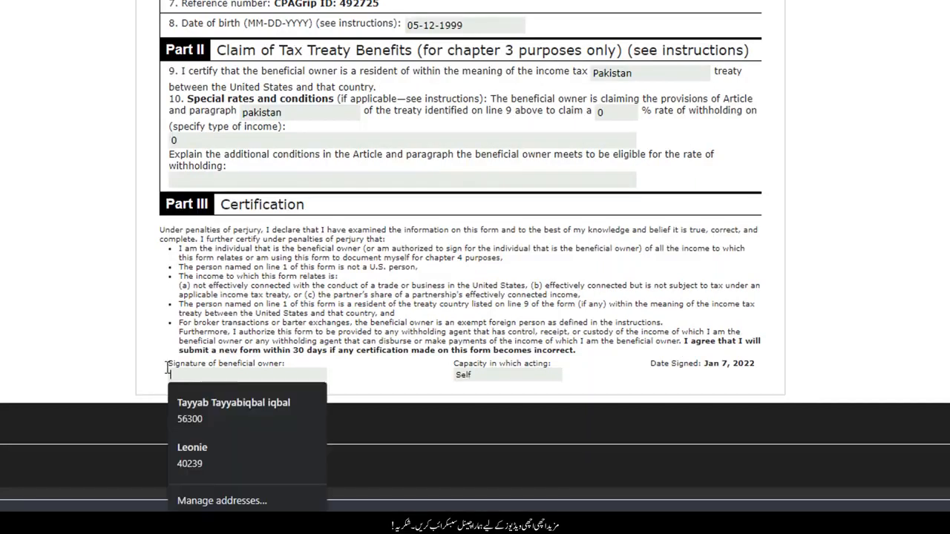
left_click(201, 375)
left_click(194, 371)
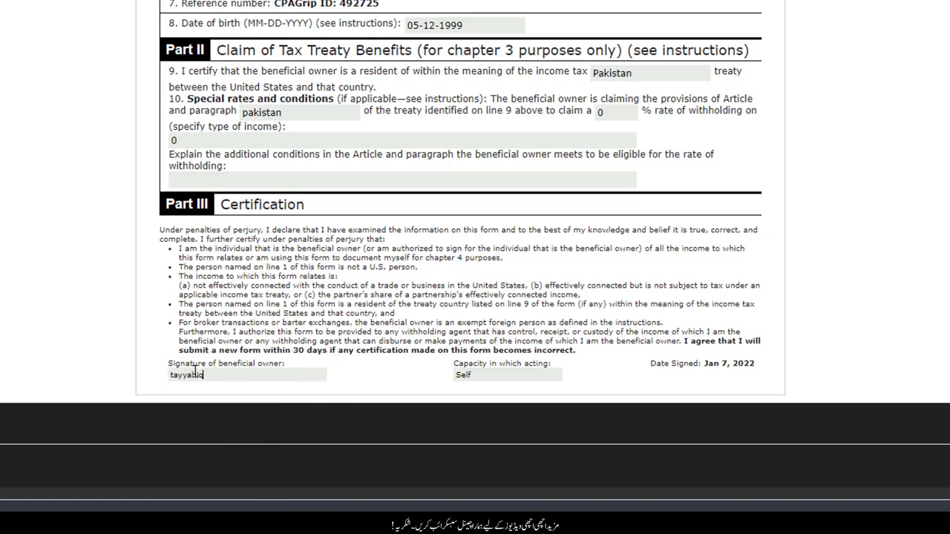
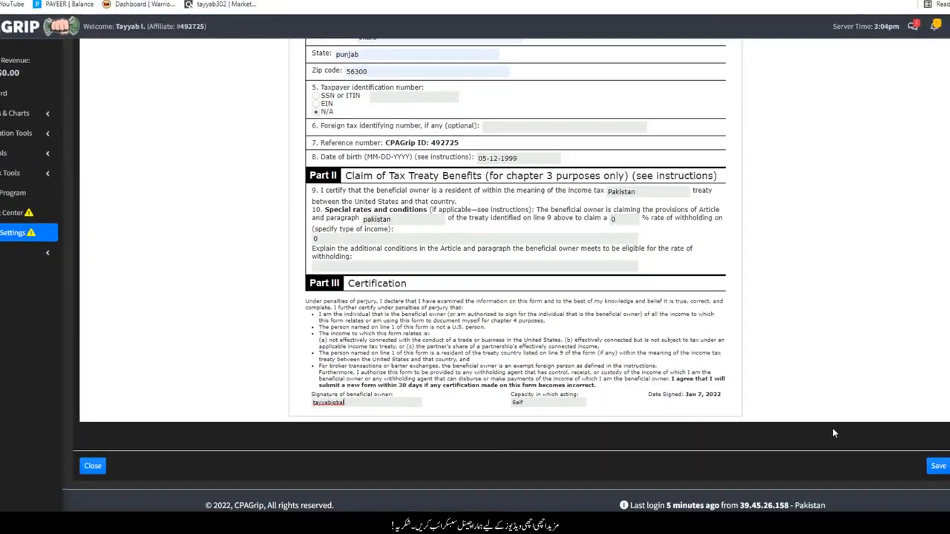
- Save the completed W-8 form
left_click(939, 466)
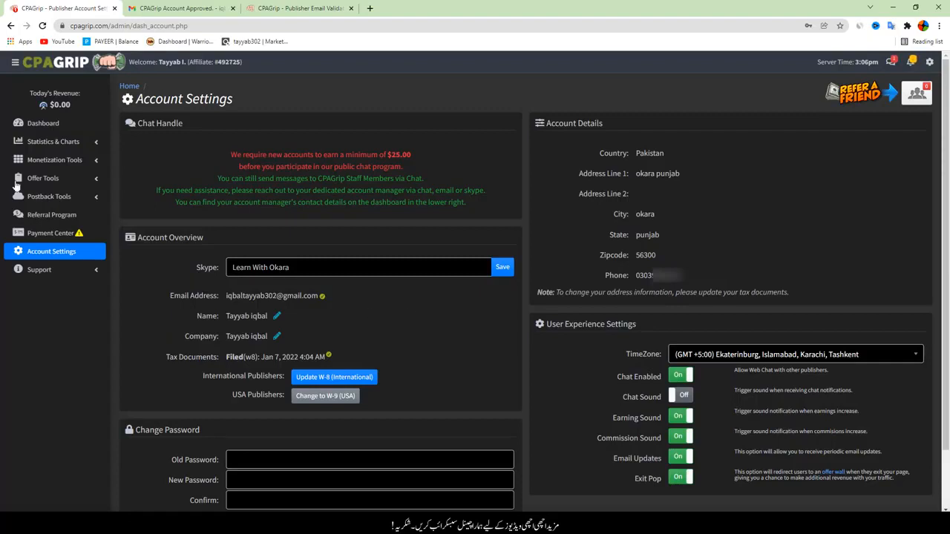
- In the Payments Center, set the payment method to Payoneer (Global Bank Transfer)
left_click(57, 241)
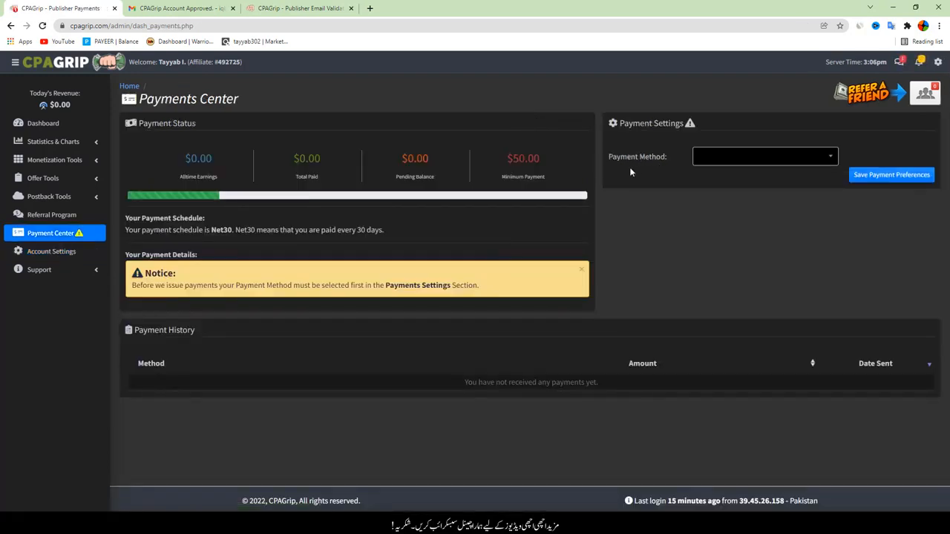
left_click(725, 159)
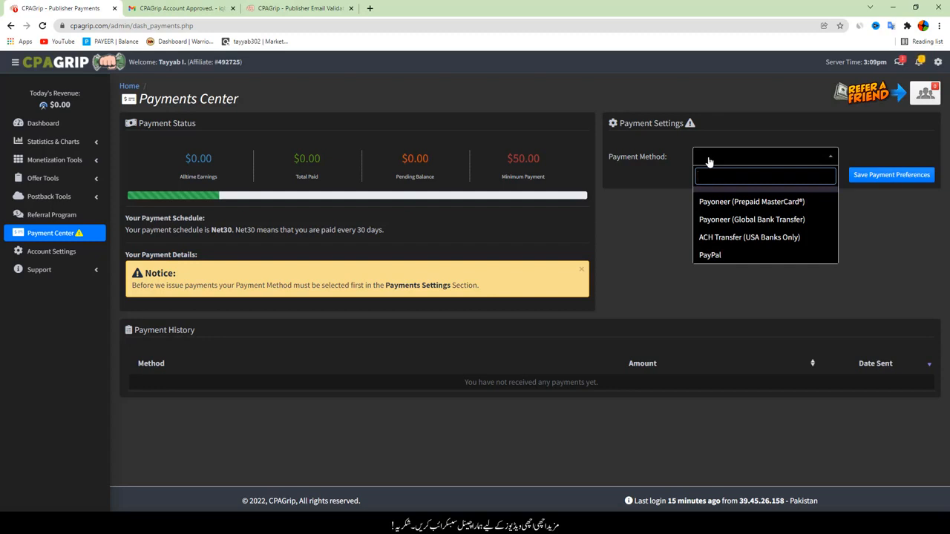
left_click(735, 227)
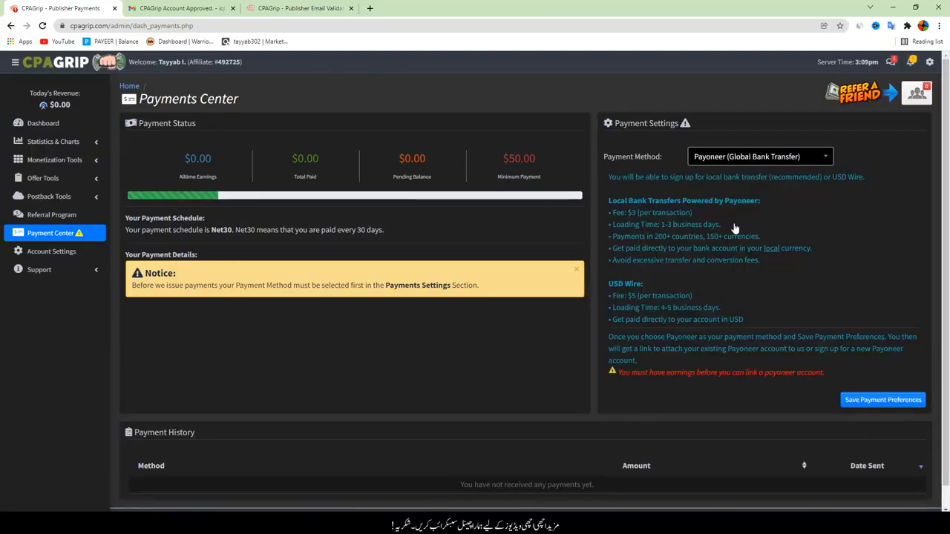